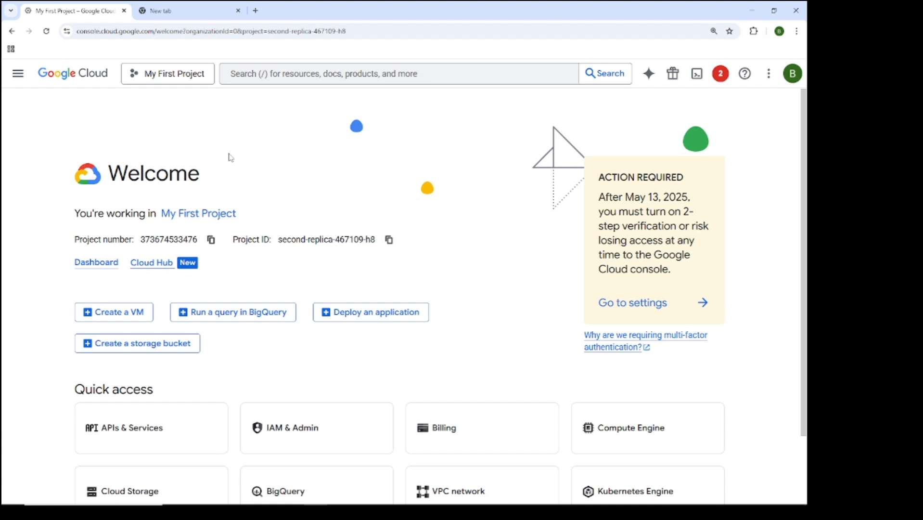
pyautogui.click(18, 76)
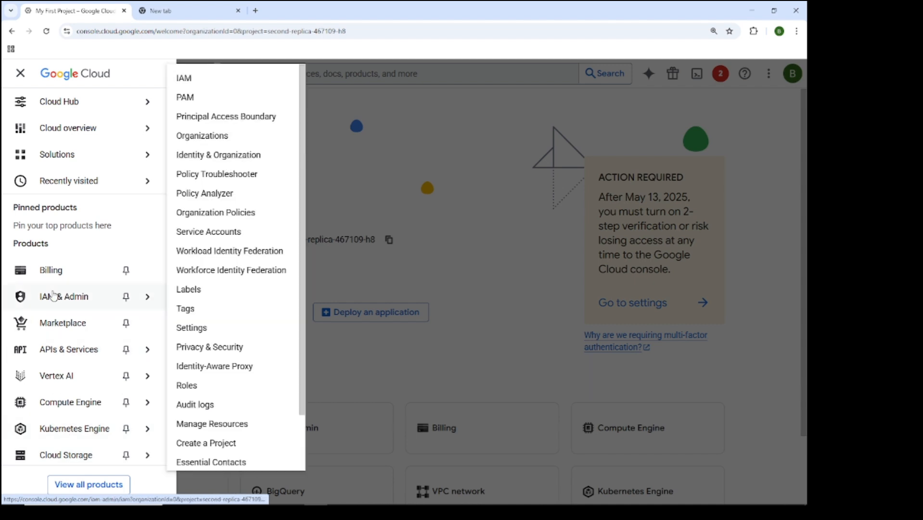
pyautogui.moveTo(62, 405)
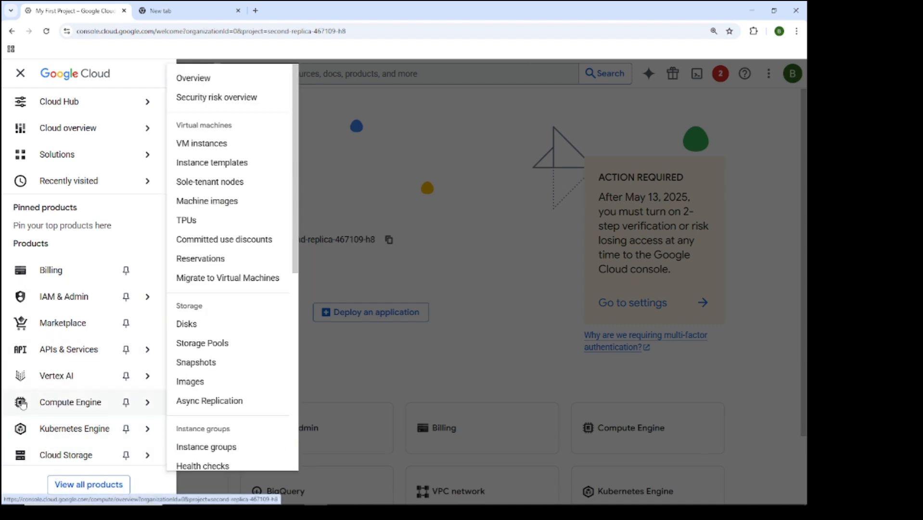
pyautogui.moveTo(72, 101)
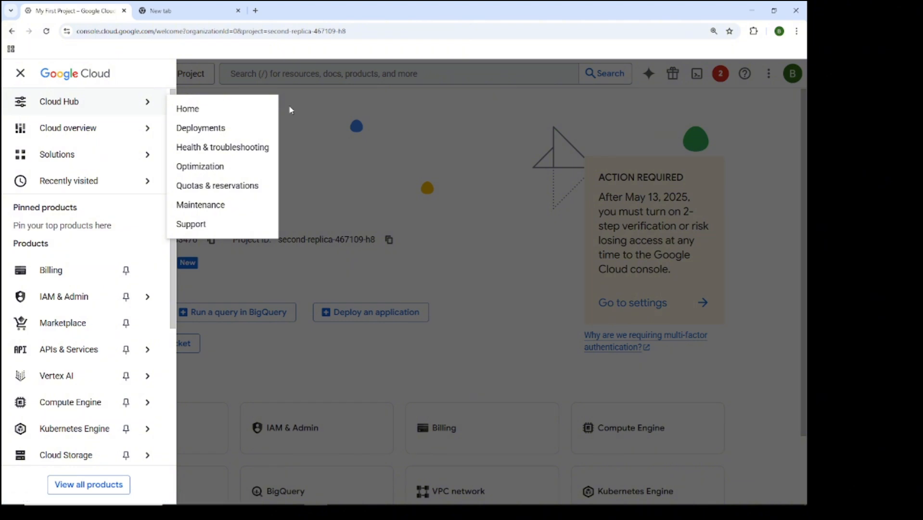
pyautogui.click(59, 74)
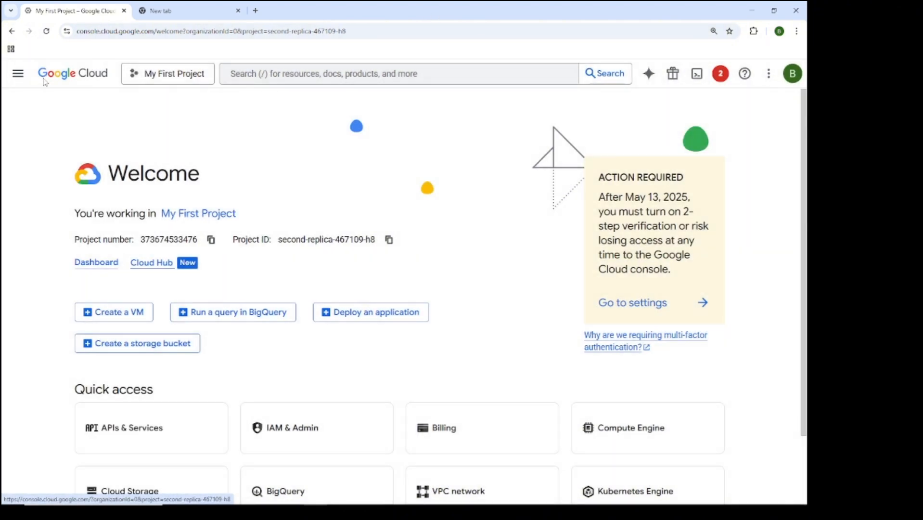
# - Open the catalogue of all Google Cloud products, dismiss the pinning hint, and go to the Compute category
pyautogui.click(18, 73)
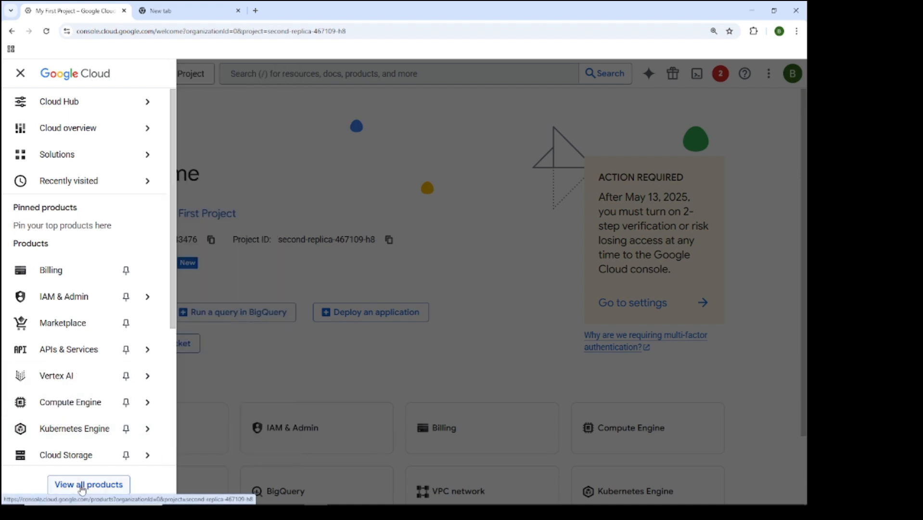
pyautogui.click(82, 486)
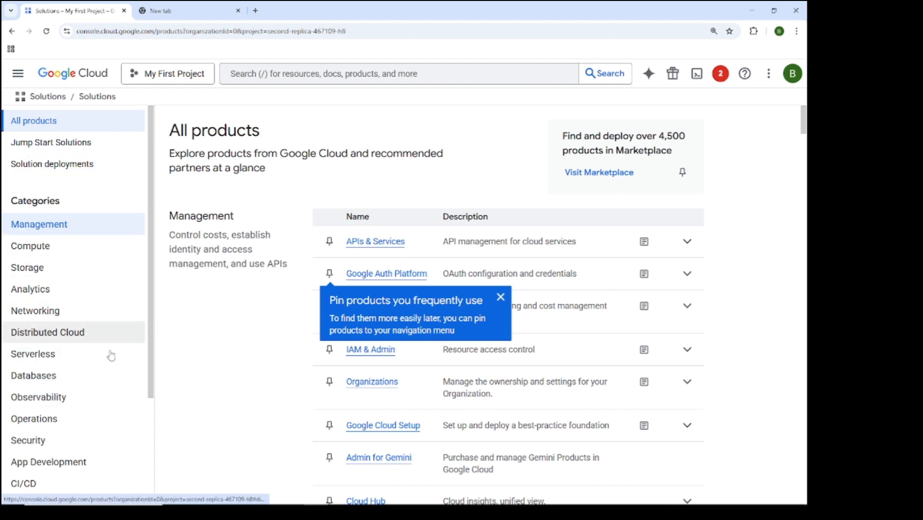
pyautogui.click(500, 296)
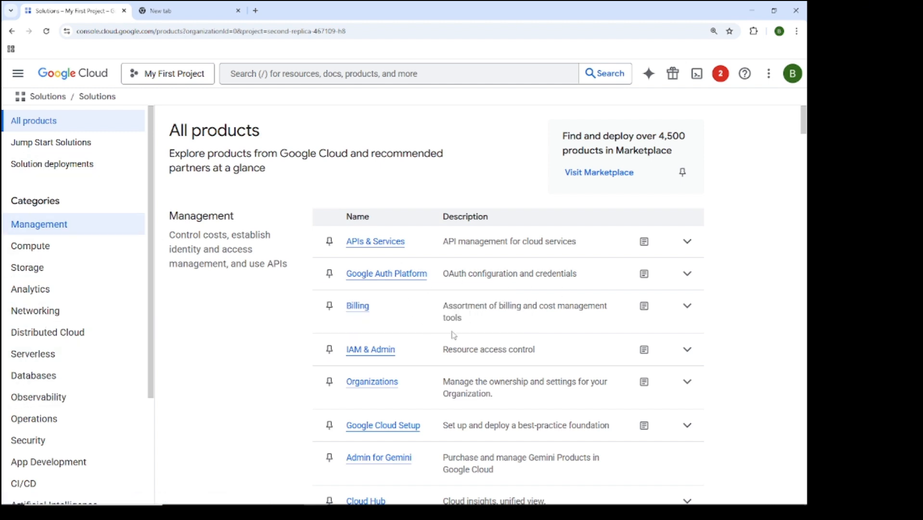
pyautogui.moveTo(803, 131)
pyautogui.mouseDown()
pyautogui.moveTo(805, 155)
pyautogui.moveTo(805, 117)
pyautogui.mouseUp()
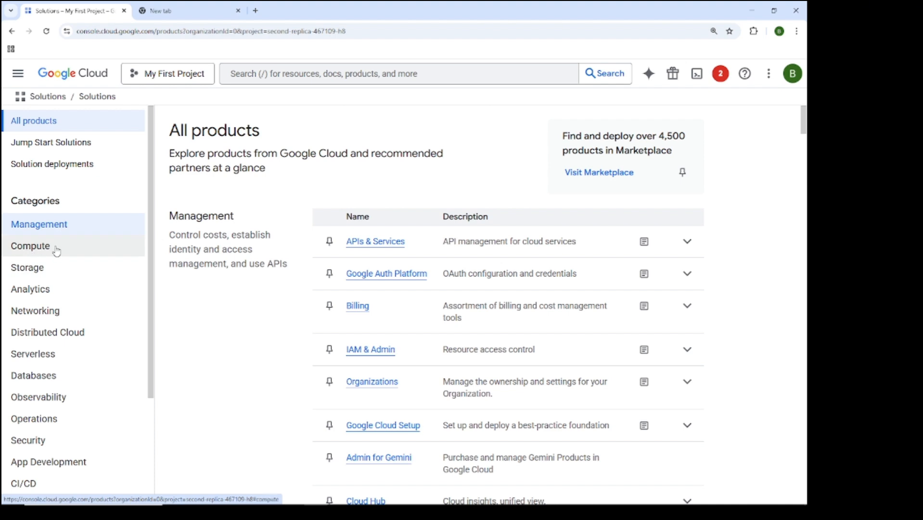
pyautogui.click(27, 251)
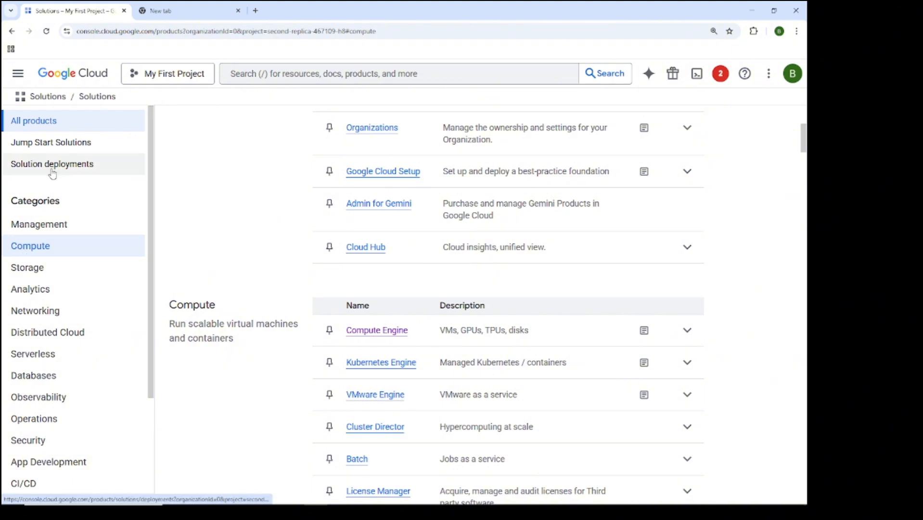
# - Open the Kubernetes Engine overview page
pyautogui.click(19, 75)
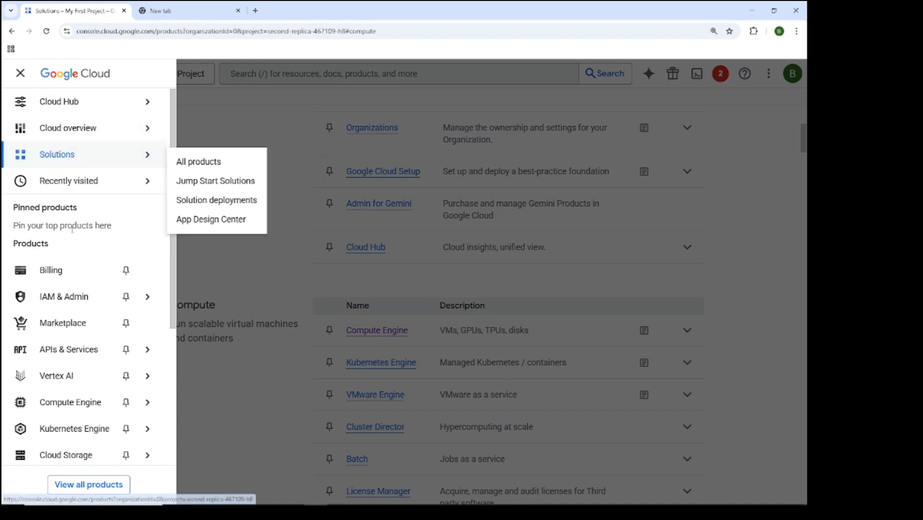
pyautogui.moveTo(59, 405)
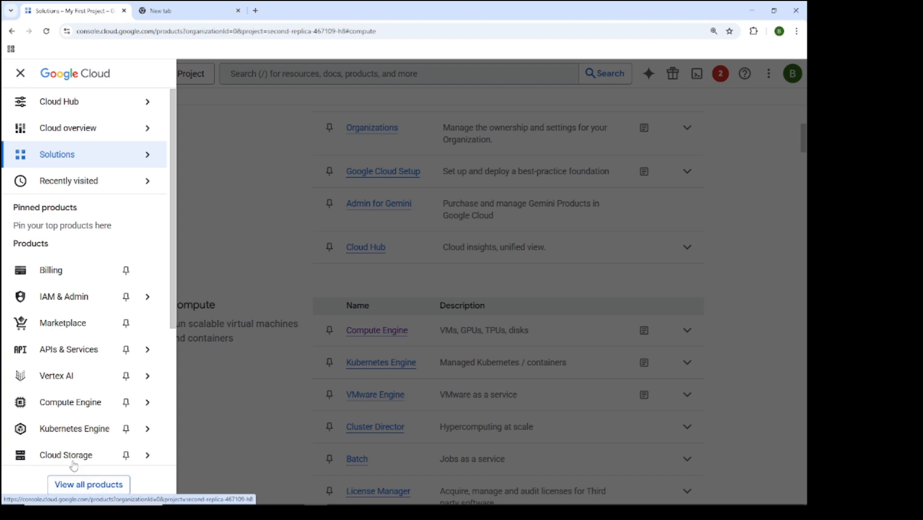
pyautogui.click(69, 430)
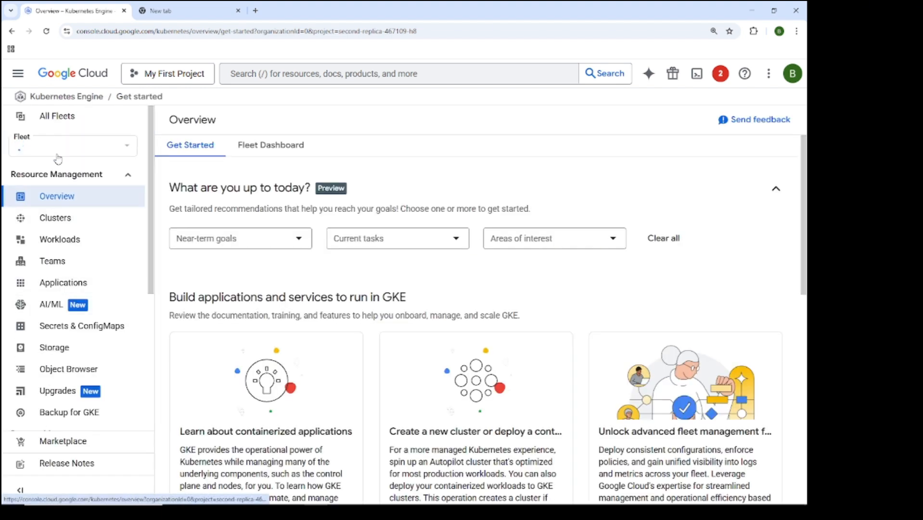
# - Go to Compute Engine and start creating a new VM instance
pyautogui.click(18, 73)
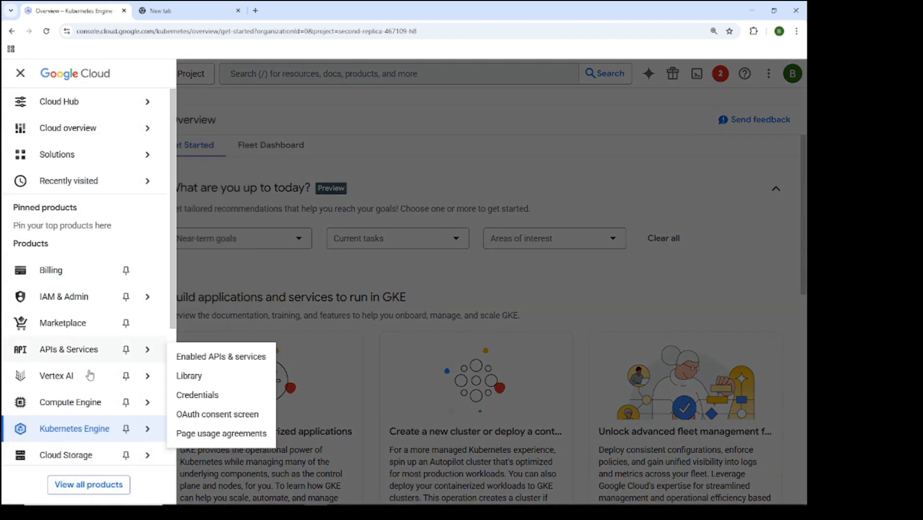
pyautogui.click(70, 403)
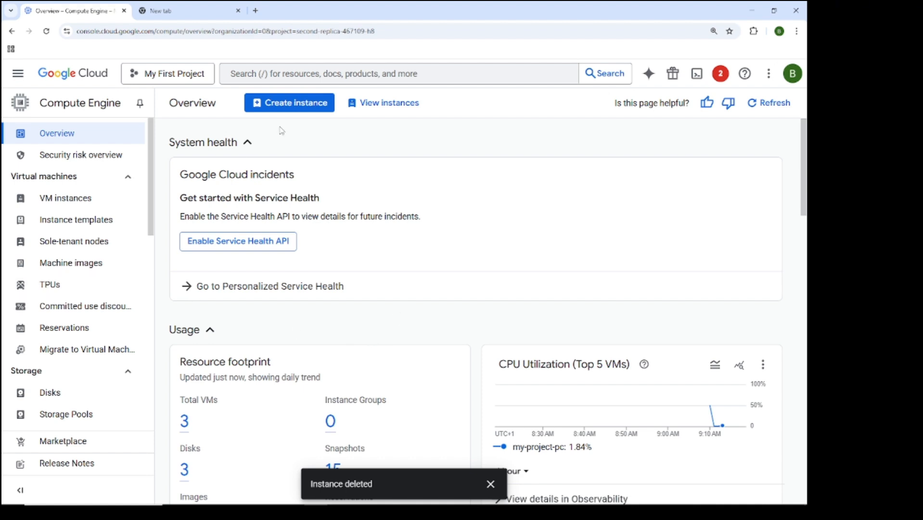
pyautogui.click(290, 102)
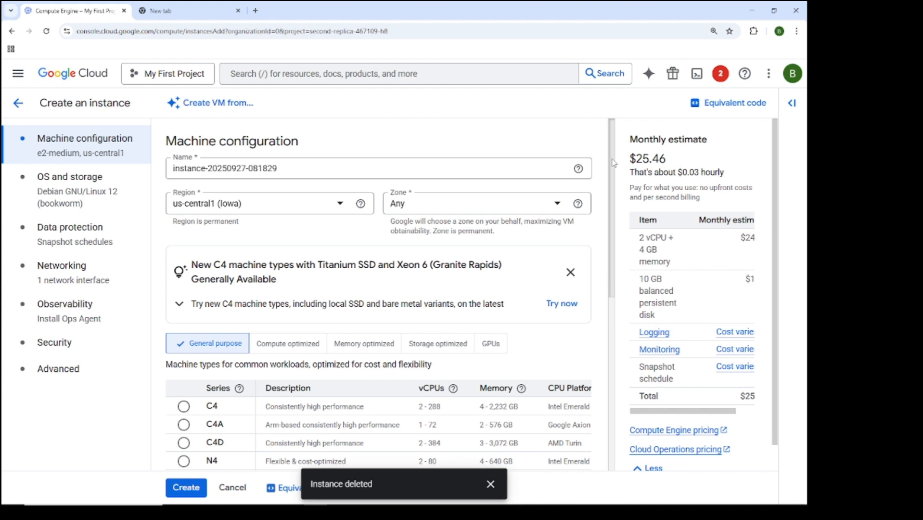
# - Dismiss the "Instance deleted" notification covering the instance creation form
pyautogui.moveTo(612, 159); pyautogui.dragTo(612, 160)
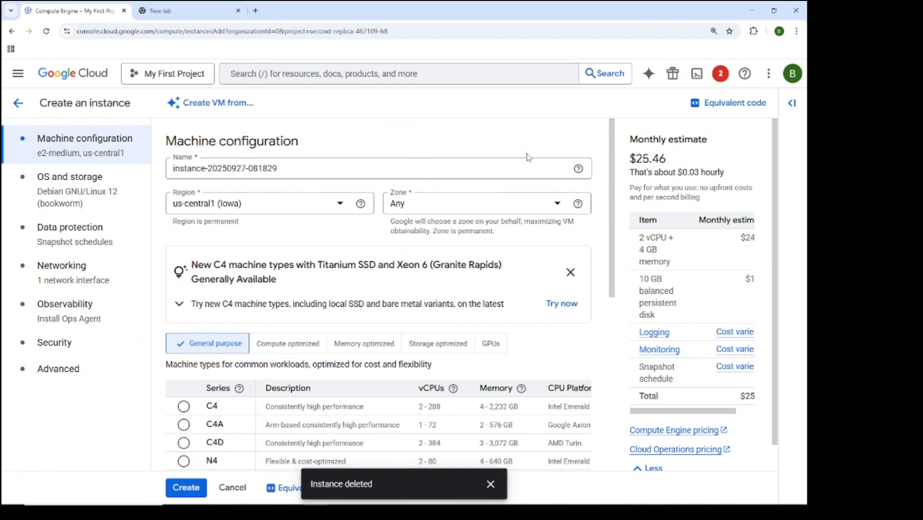
pyautogui.hotkey('ctrl', '+')
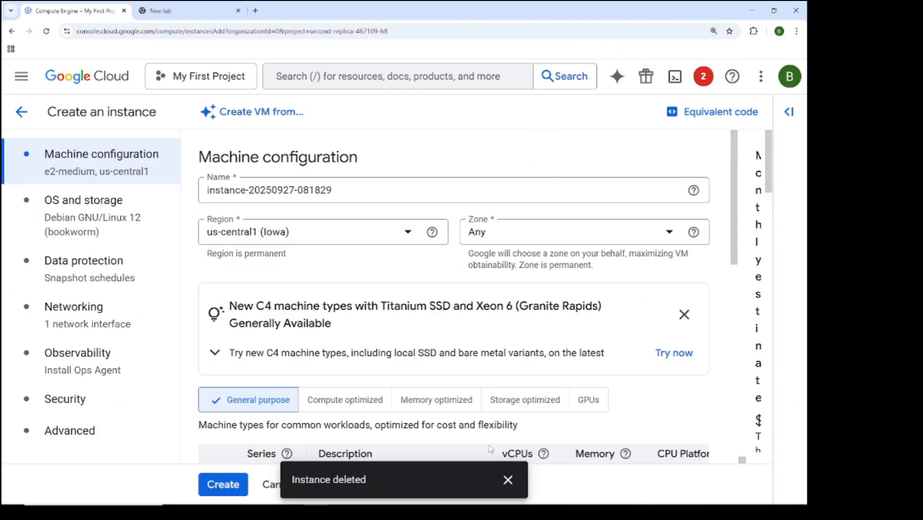
pyautogui.click(514, 483)
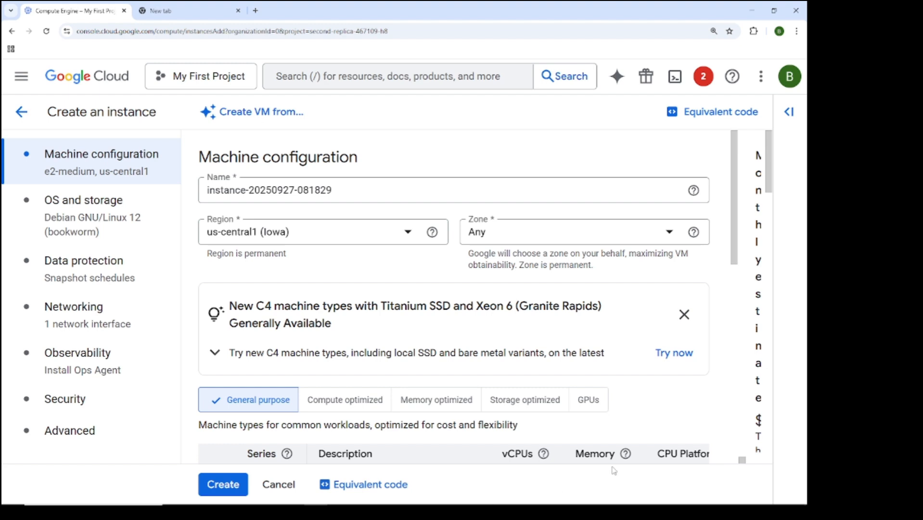
pyautogui.moveTo(741, 461)
pyautogui.mouseDown()
pyautogui.moveTo(752, 462)
pyautogui.moveTo(744, 460)
pyautogui.mouseUp()
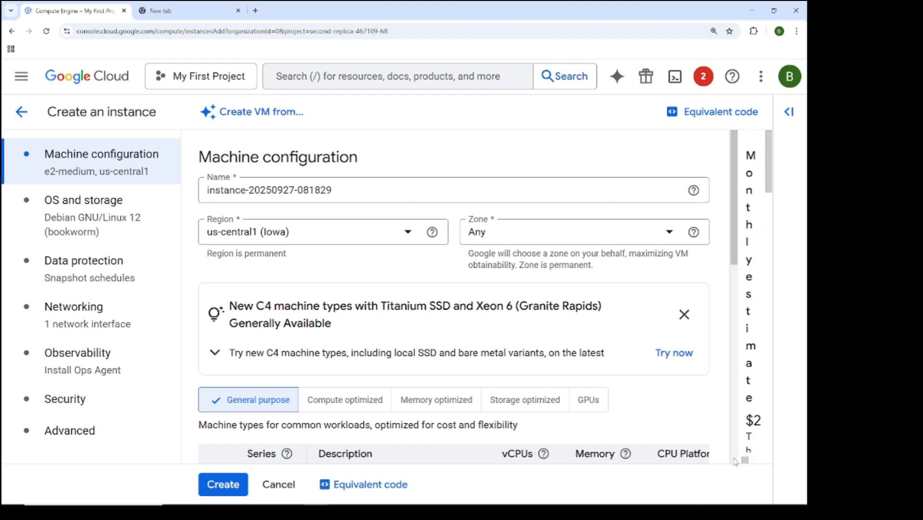
pyautogui.hotkey('ctrl', '-')
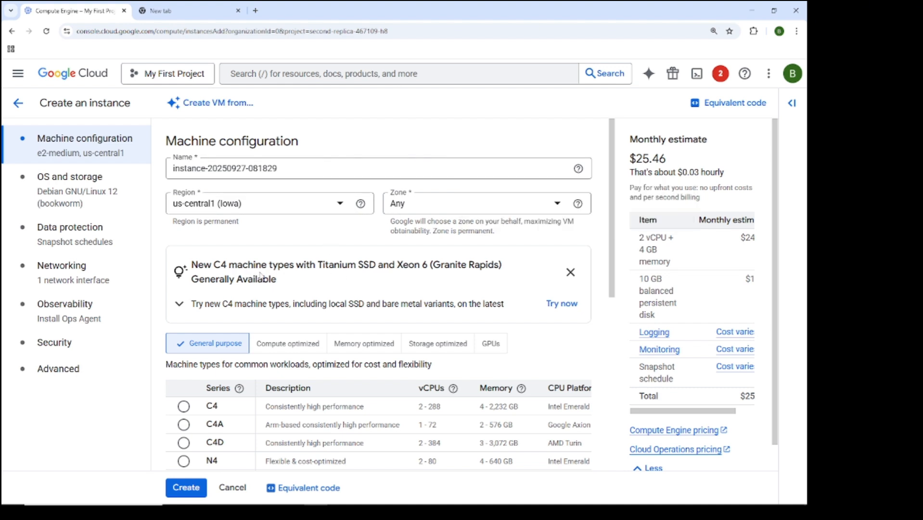
# - Replace the default name of the new instance with my-project-computer
pyautogui.click(302, 169)
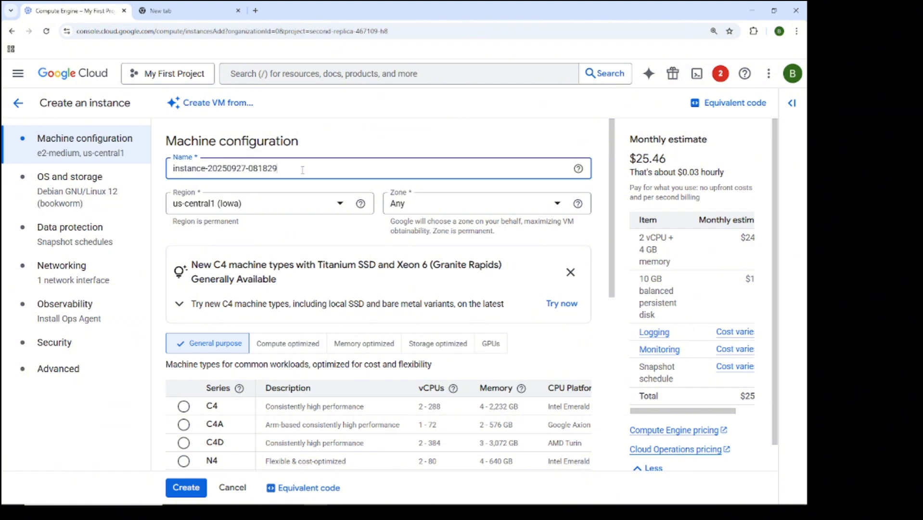
pyautogui.press('BackSpace')
pyautogui.press('BackSpace')
pyautogui.press('BackSpace')
pyautogui.press('BackSpace')
pyautogui.press('BackSpace')
pyautogui.press('BackSpace')
pyautogui.press('BackSpace')
pyautogui.press('BackSpace')
pyautogui.press('BackSpace')
pyautogui.press('BackSpace')
pyautogui.press('BackSpace')
pyautogui.press('BackSpace')
pyautogui.press('BackSpace')
pyautogui.press('BackSpace')
pyautogui.press('BackSpace')
pyautogui.press('BackSpace')
pyautogui.press('BackSpace')
pyautogui.press('BackSpace')
pyautogui.press('BackSpace')
pyautogui.press('BackSpace')
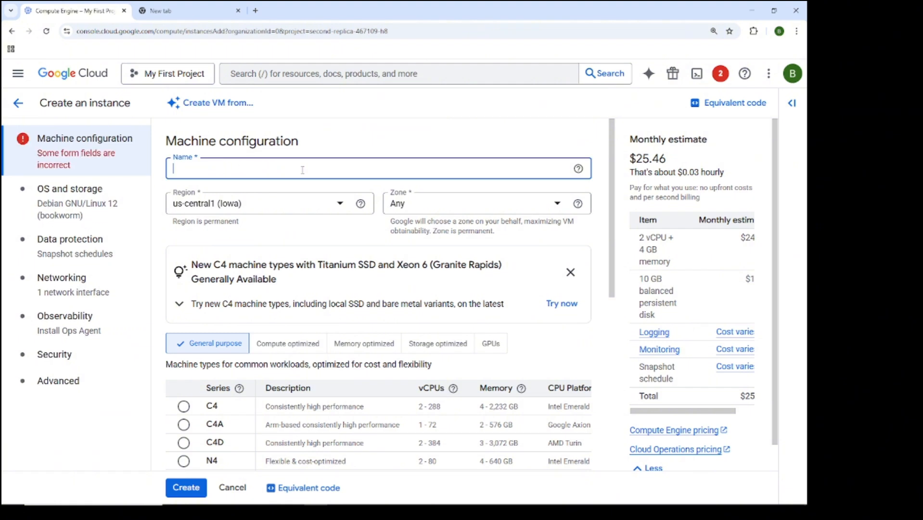
pyautogui.write('my-project')
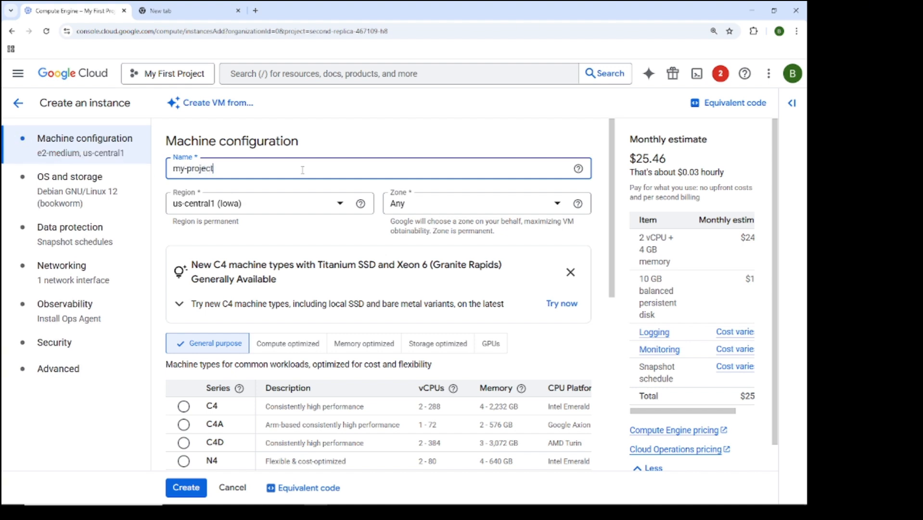
pyautogui.write('-computer')
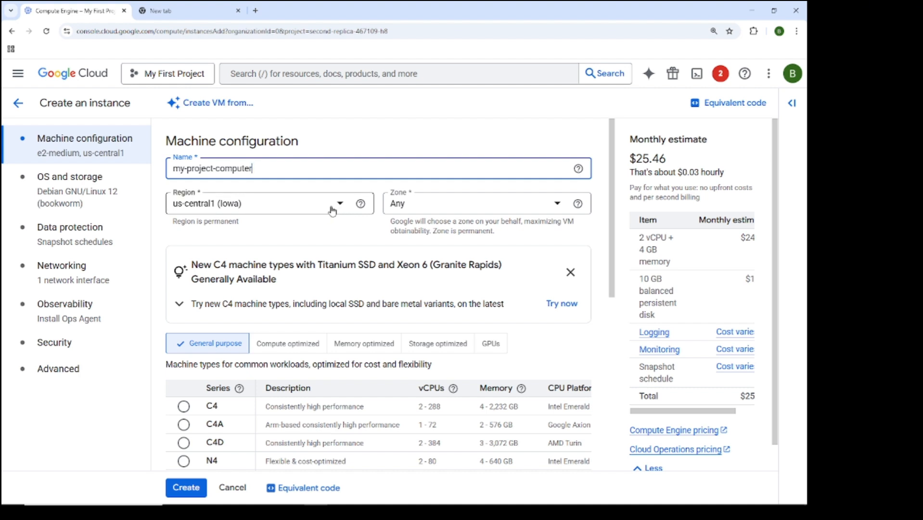
# - Set the instance's zone to us-central1-a and choose us-central1 (Iowa) as its region
pyautogui.click(557, 204)
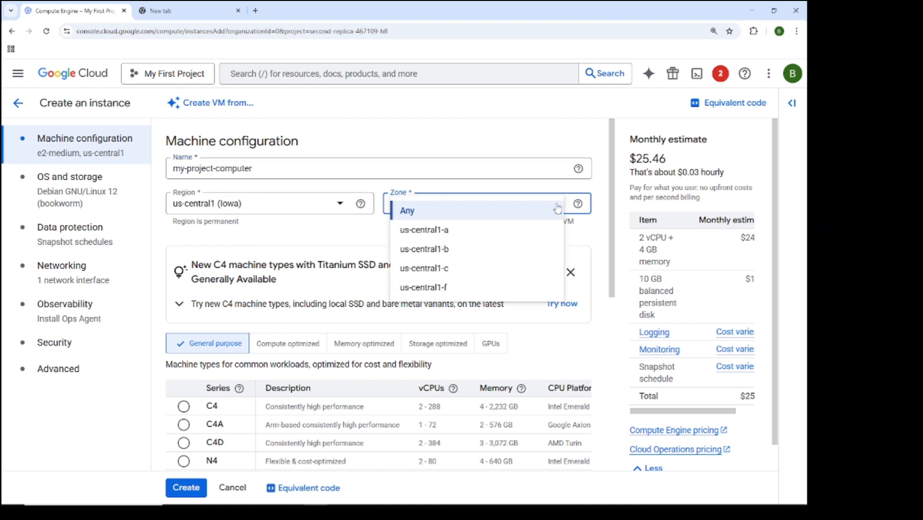
pyautogui.click(429, 231)
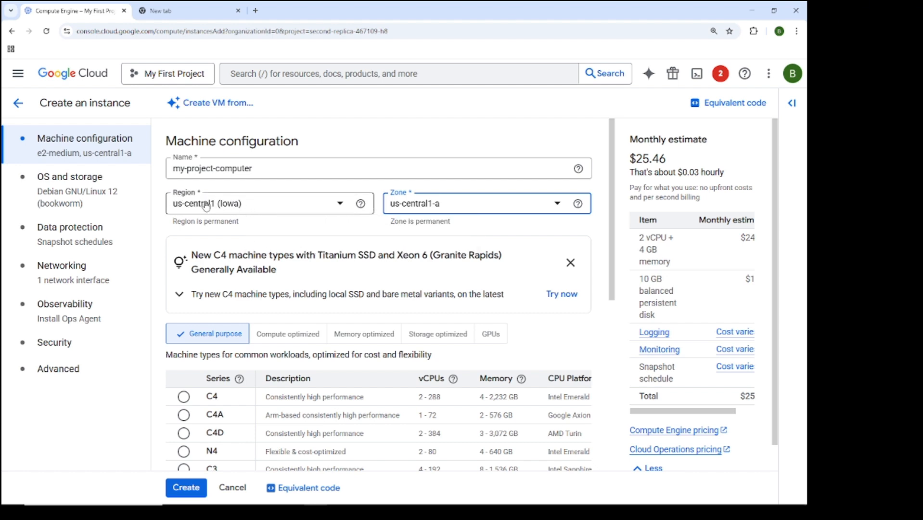
pyautogui.click(339, 206)
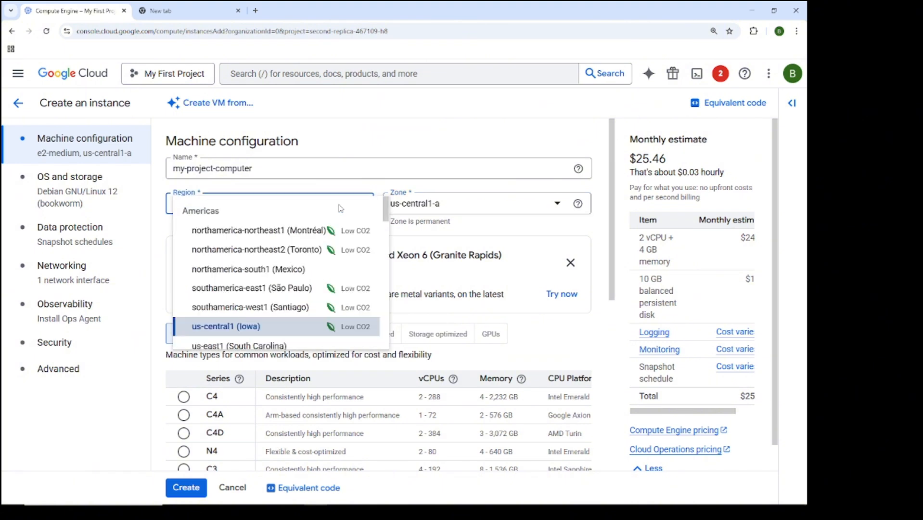
pyautogui.click(237, 327)
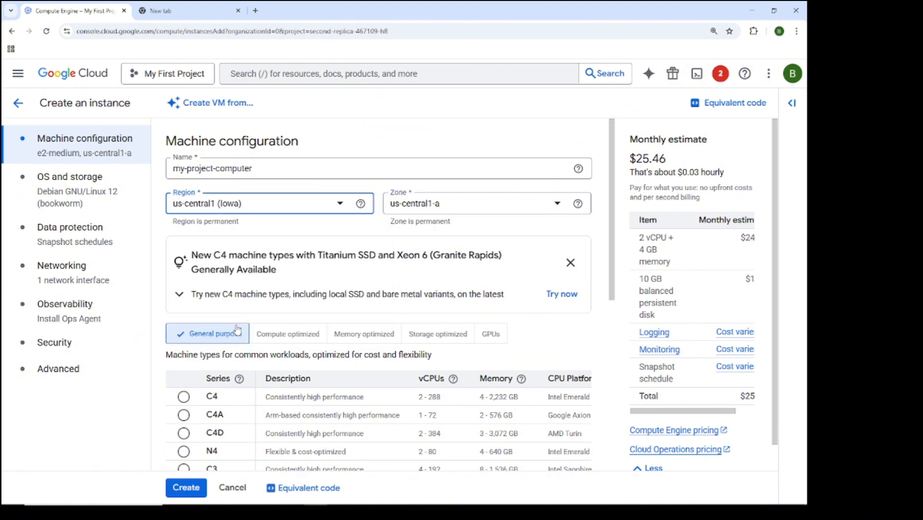
# - Review the zones offered for the us-central1 (Iowa) region without changing the selected zone
pyautogui.click(558, 206)
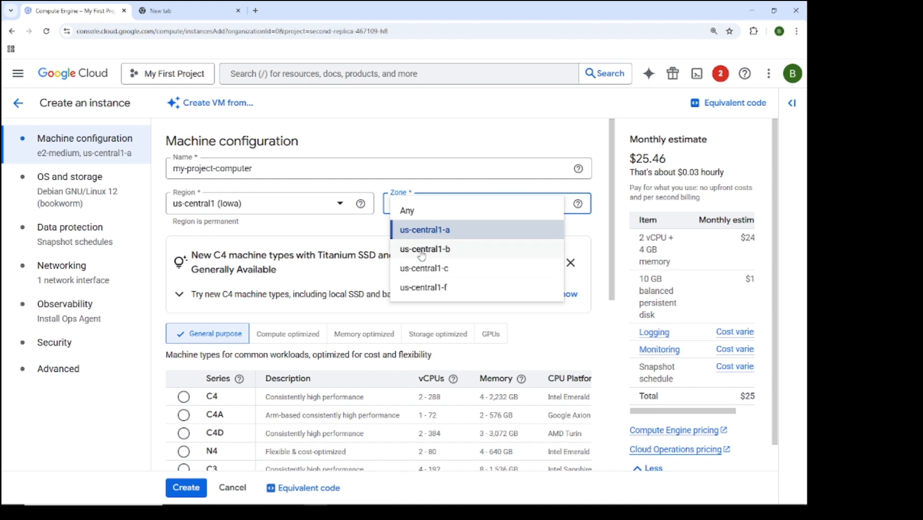
pyautogui.click(294, 224)
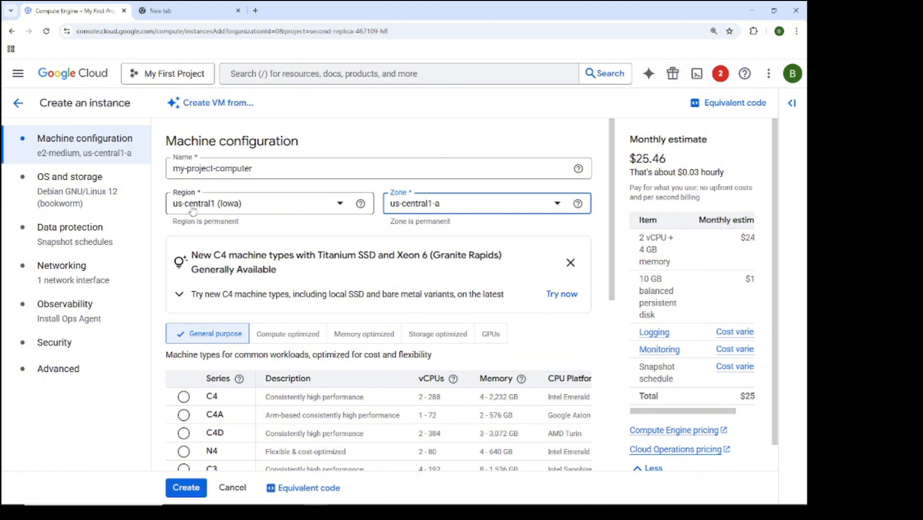
pyautogui.click(558, 206)
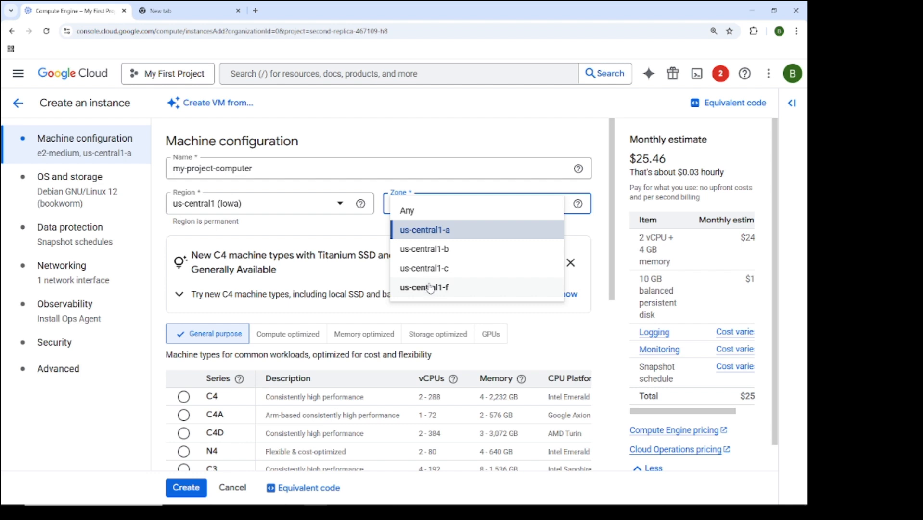
pyautogui.click(273, 227)
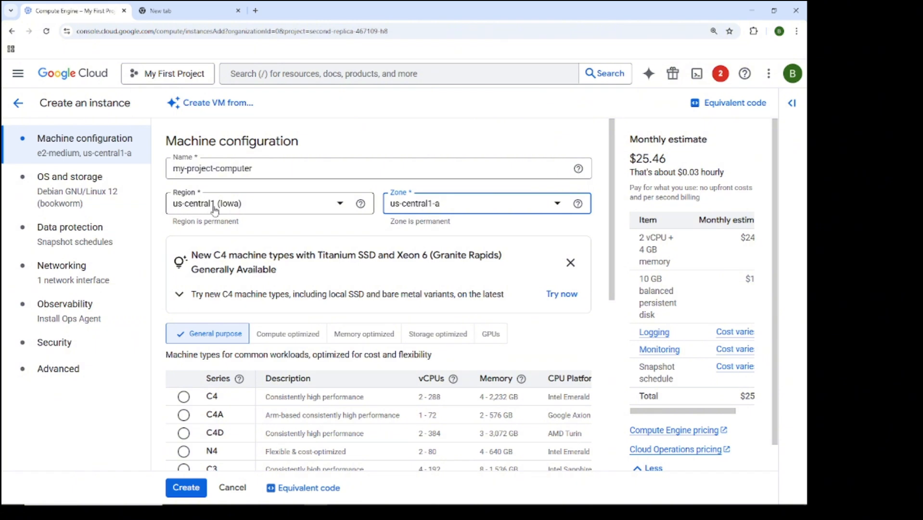
pyautogui.click(442, 210)
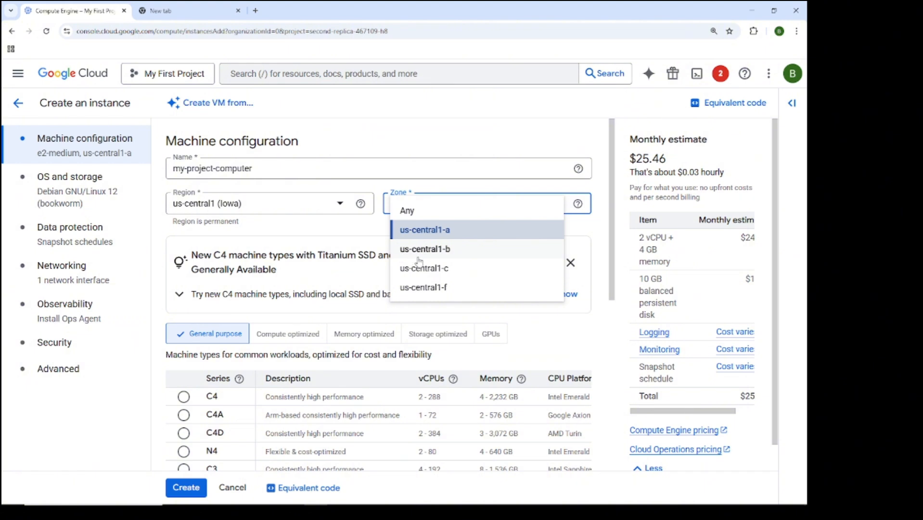
pyautogui.click(318, 237)
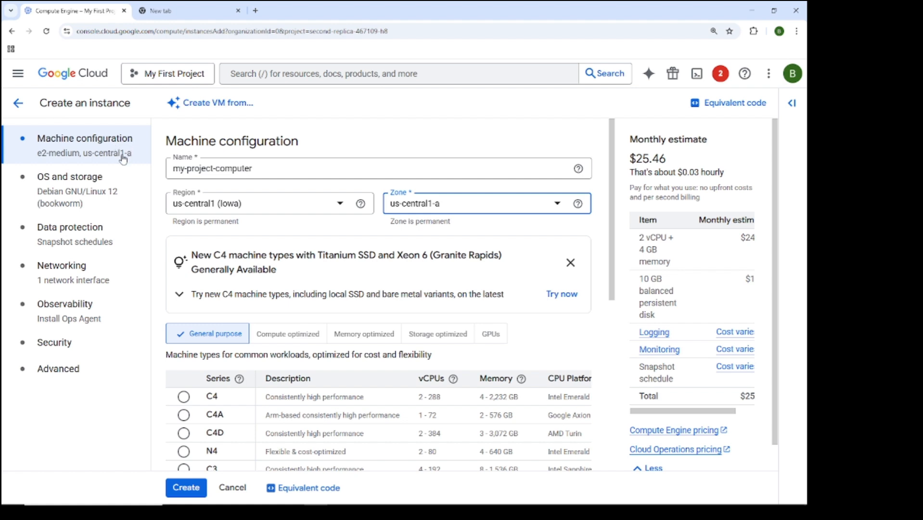
# - Change the boot disk's operating system to Ubuntu in the instance's OS and storage settings
pyautogui.click(58, 185)
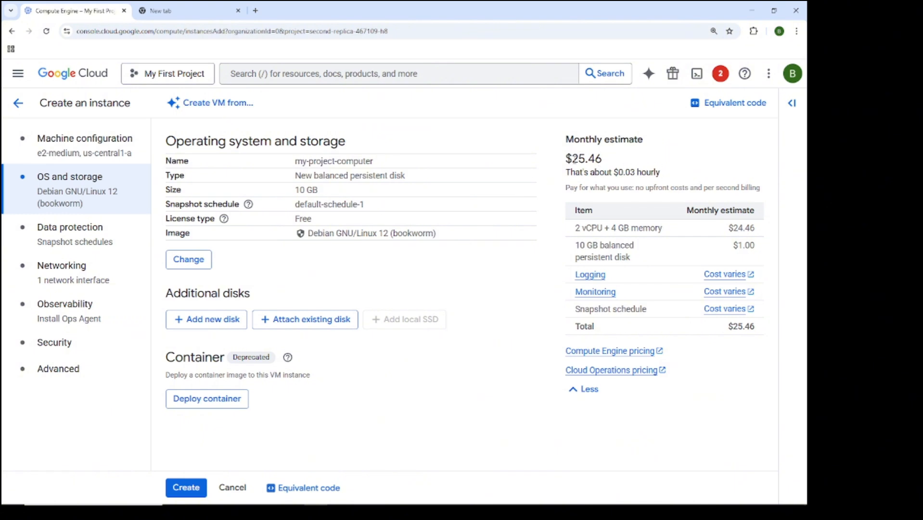
pyautogui.click(189, 263)
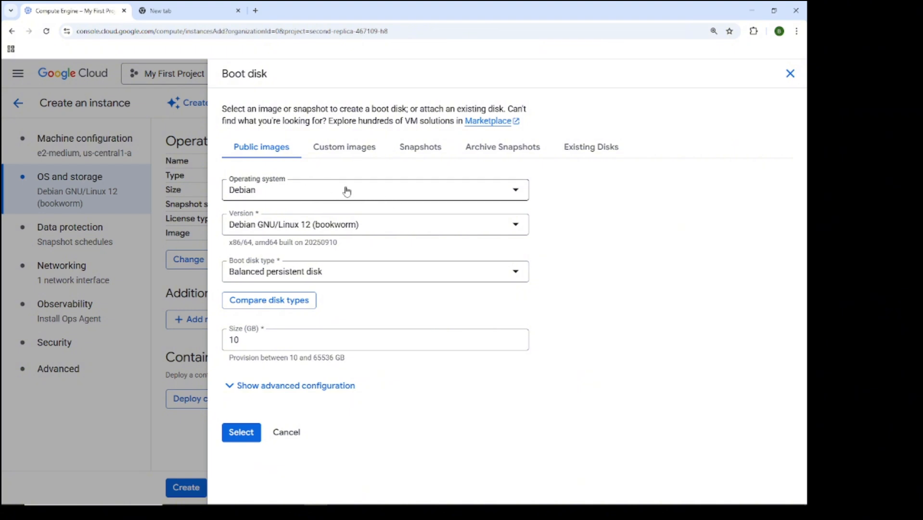
pyautogui.click(514, 191)
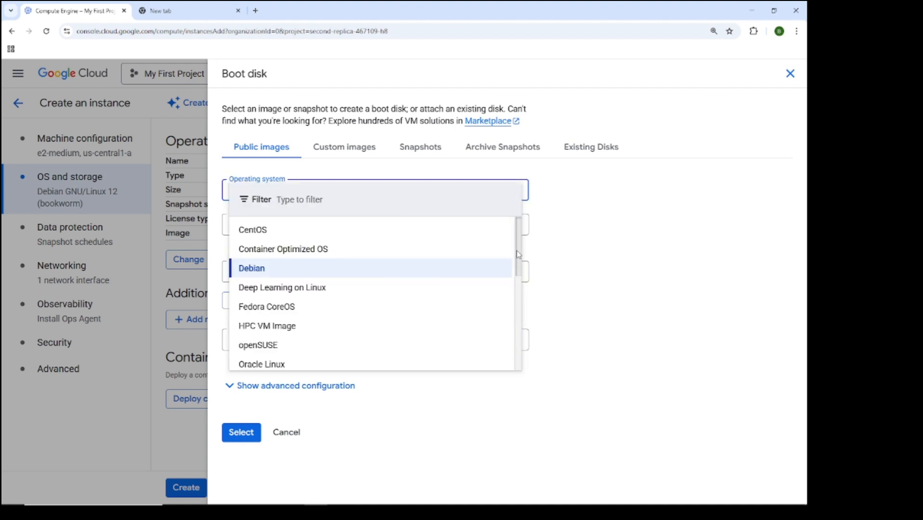
pyautogui.scroll(-2, 511, 290)
pyautogui.scroll(-3, 509, 308)
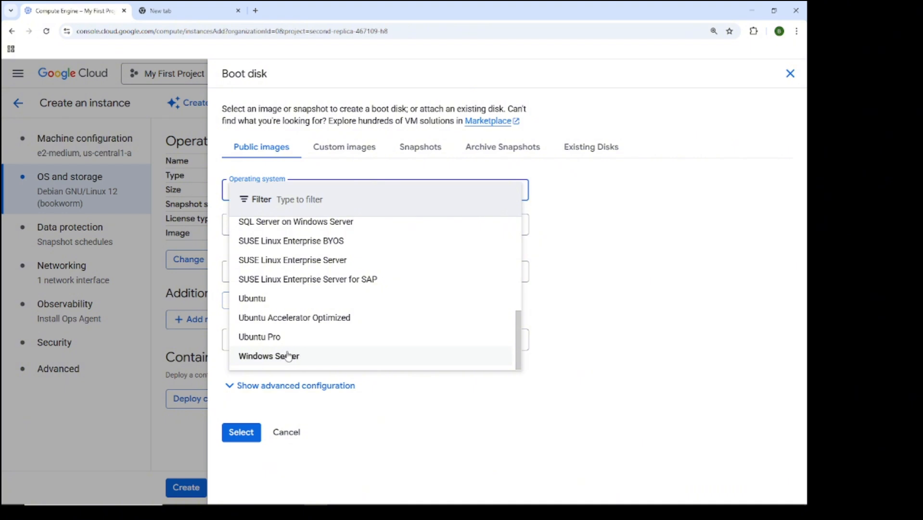
pyautogui.click(260, 300)
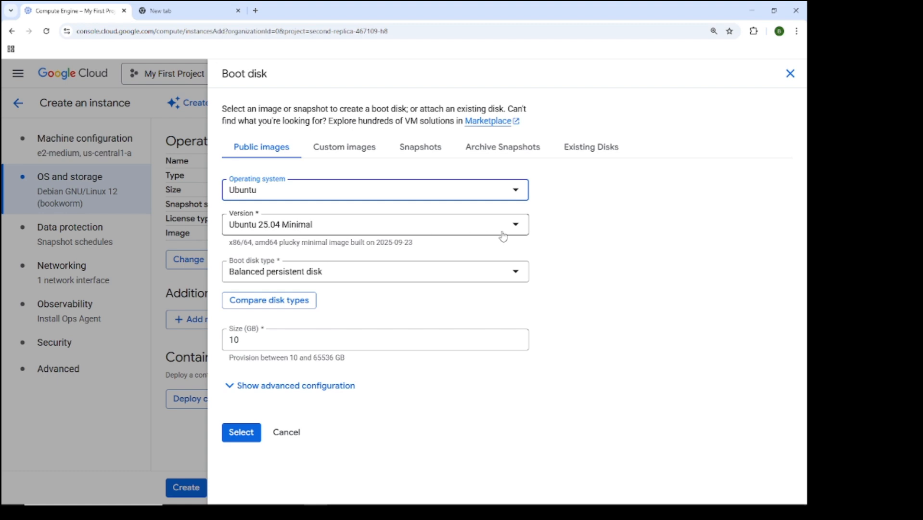
# - Choose the x86/64 build of Ubuntu 25.04 Minimal as the boot disk's image version
pyautogui.click(517, 229)
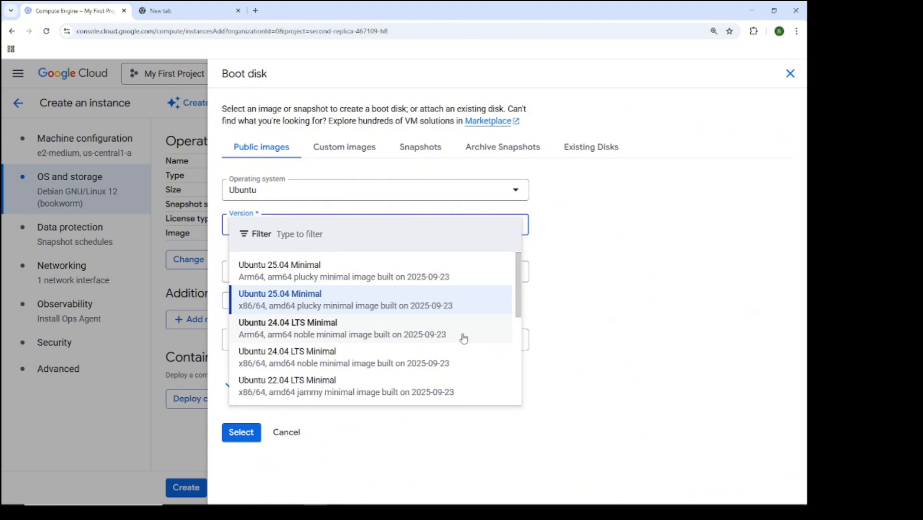
pyautogui.moveTo(520, 310)
pyautogui.mouseDown()
pyautogui.moveTo(511, 342)
pyautogui.moveTo(513, 308)
pyautogui.mouseUp()
pyautogui.click(316, 297)
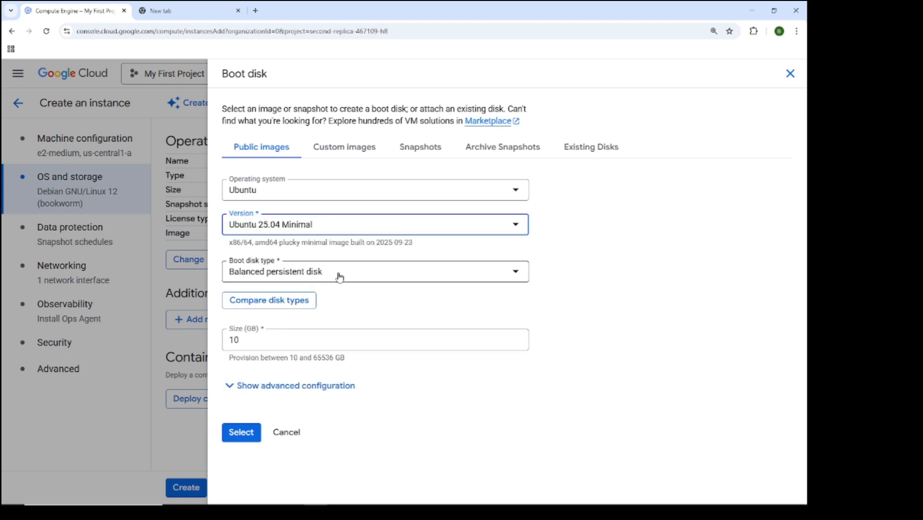
# - Set the boot disk type to SSD persistent disk and apply the boot disk configuration
pyautogui.click(369, 275)
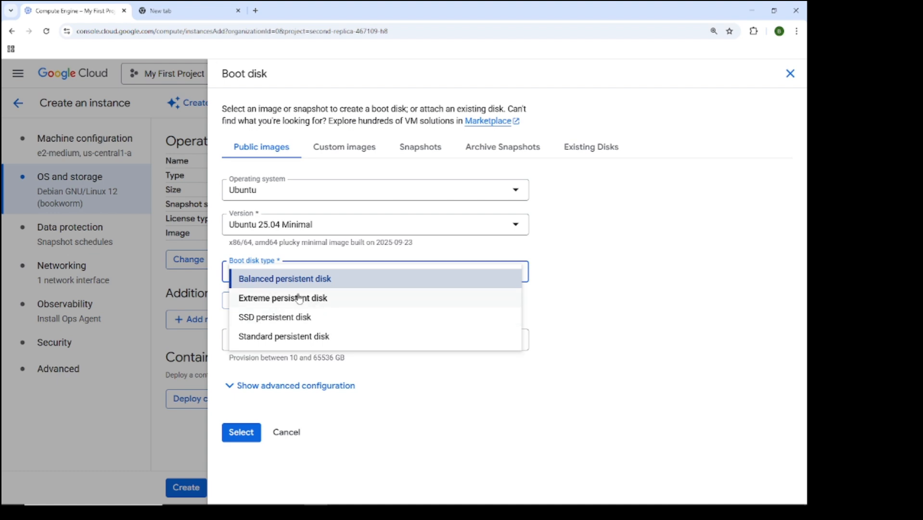
pyautogui.click(263, 322)
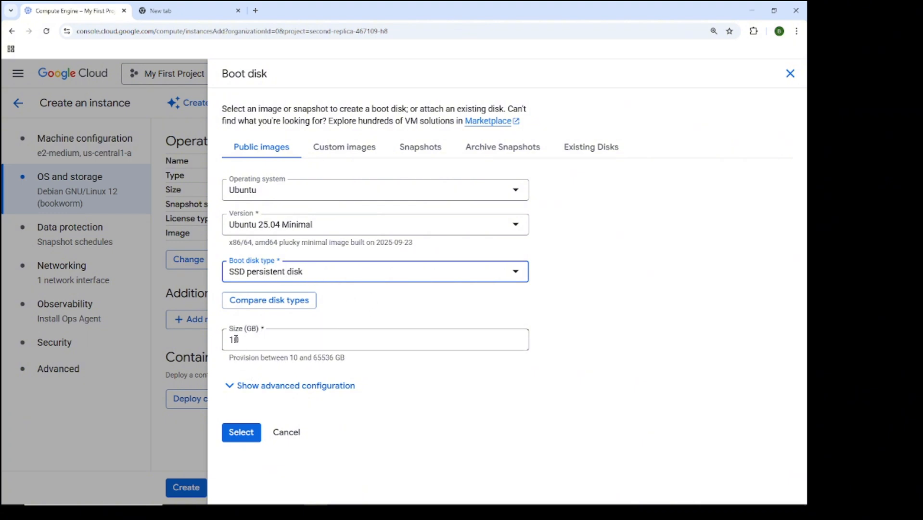
pyautogui.click(241, 435)
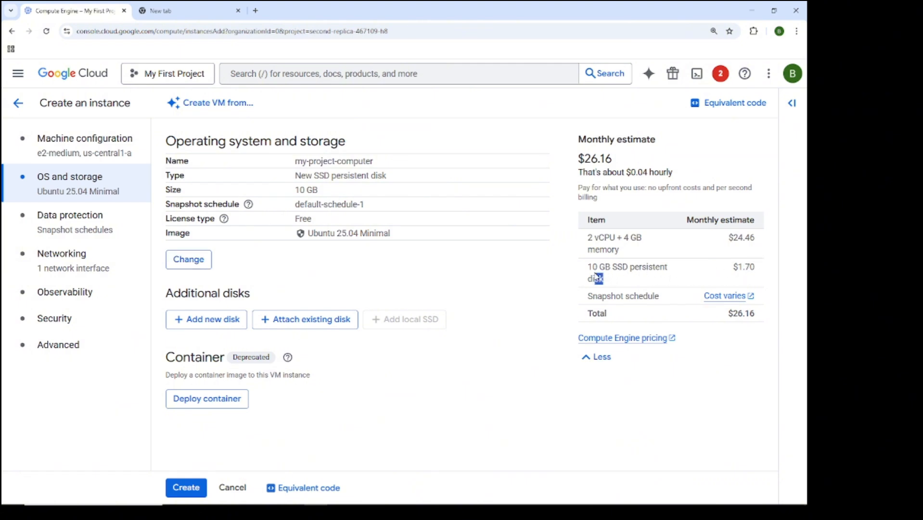
# - Check the SSD persistent disk entry in the monthly estimate and create the my-project-computer instance
pyautogui.moveTo(603, 279); pyautogui.dragTo(594, 270)
pyautogui.click(678, 273)
pyautogui.click(186, 488)
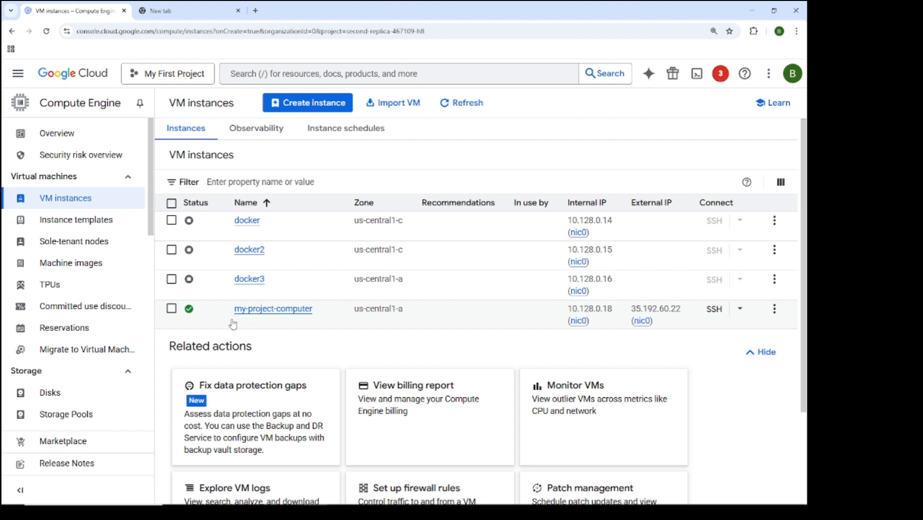
pyautogui.moveTo(195, 315)
pyautogui.click(740, 310)
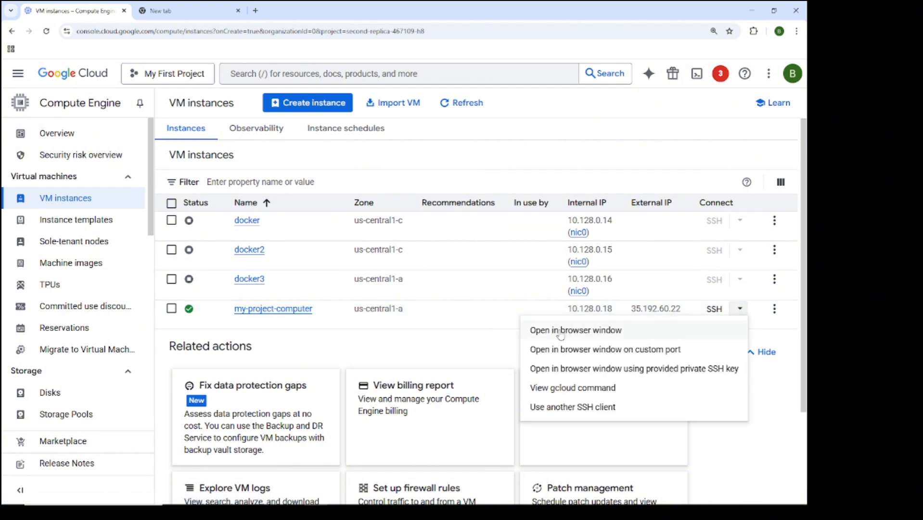
pyautogui.click(472, 338)
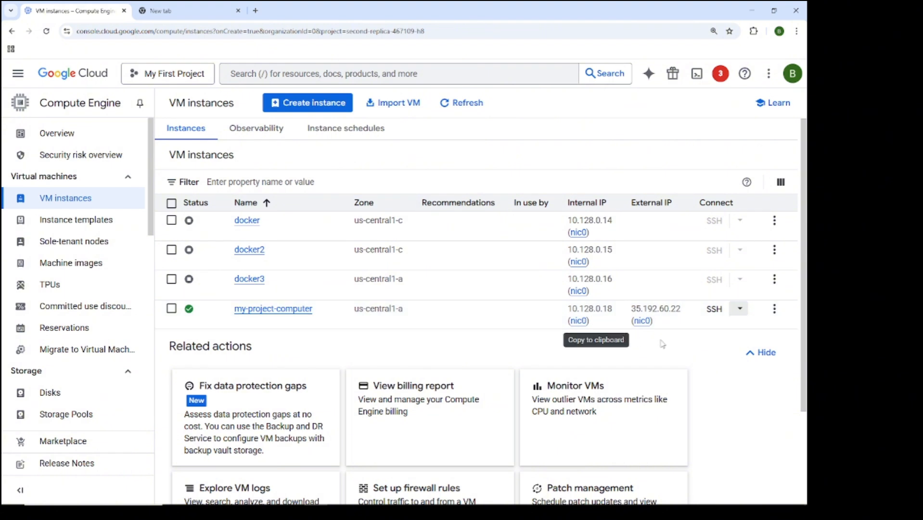
pyautogui.click(739, 308)
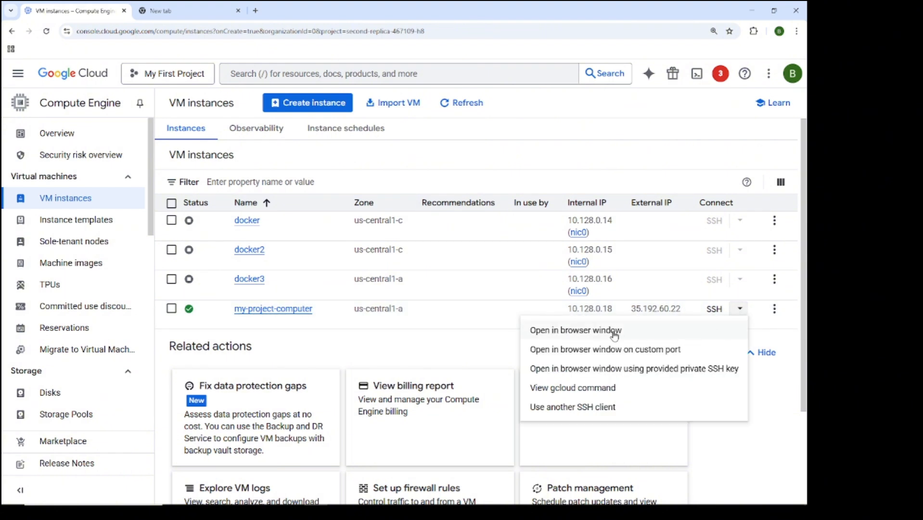
pyautogui.click(431, 337)
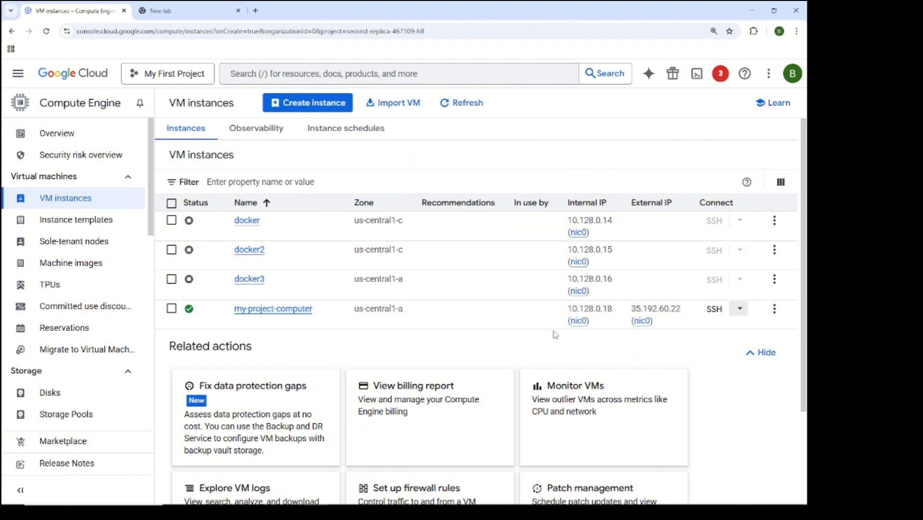
# - Open an SSH session to my-project-computer in a browser window
pyautogui.click(740, 308)
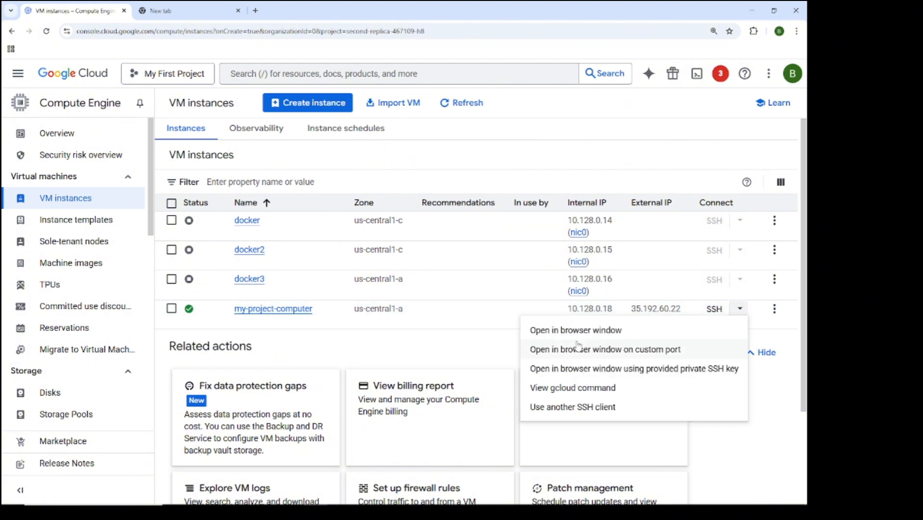
pyautogui.click(557, 330)
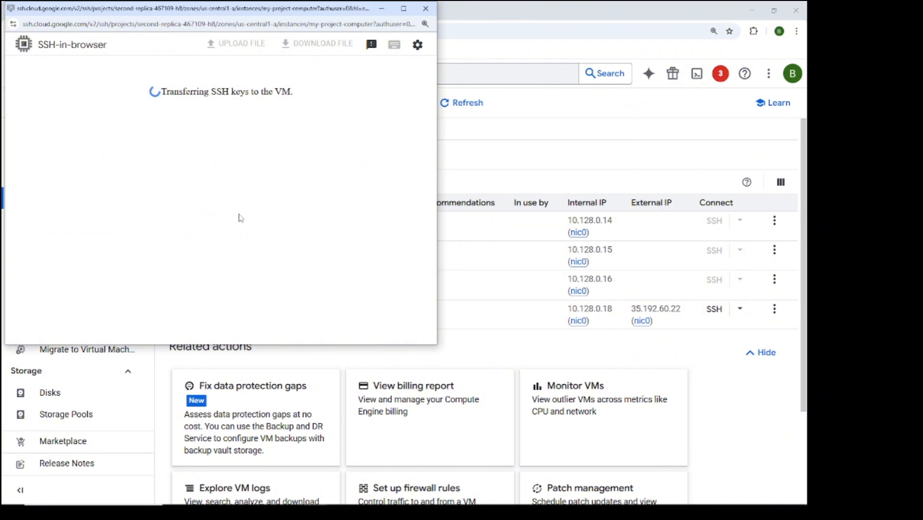
pyautogui.click(166, 217)
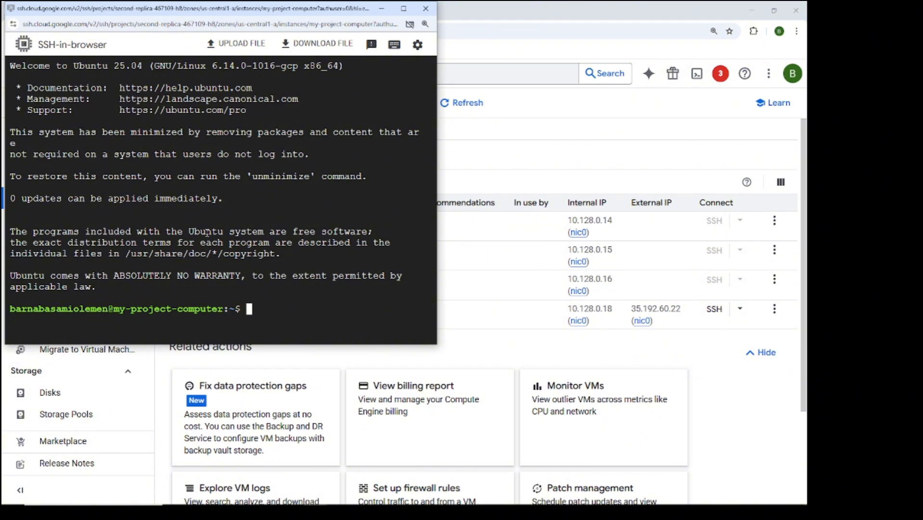
# - Maximize the SSH-in-browser window and enlarge its terminal text by two zoom levels
pyautogui.moveTo(231, 13); pyautogui.dragTo(325, 36)
pyautogui.click(493, 29)
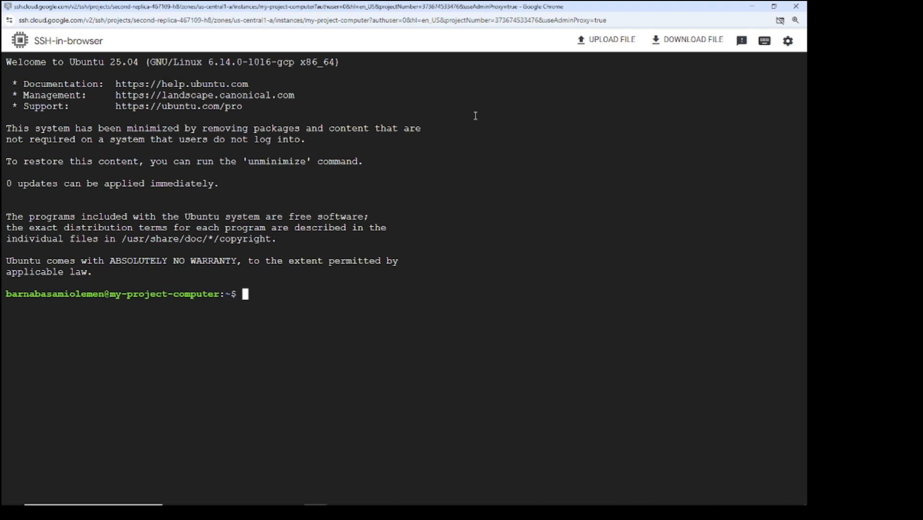
pyautogui.hotkey('ctrl', '+')
pyautogui.hotkey('ctrl', '+')
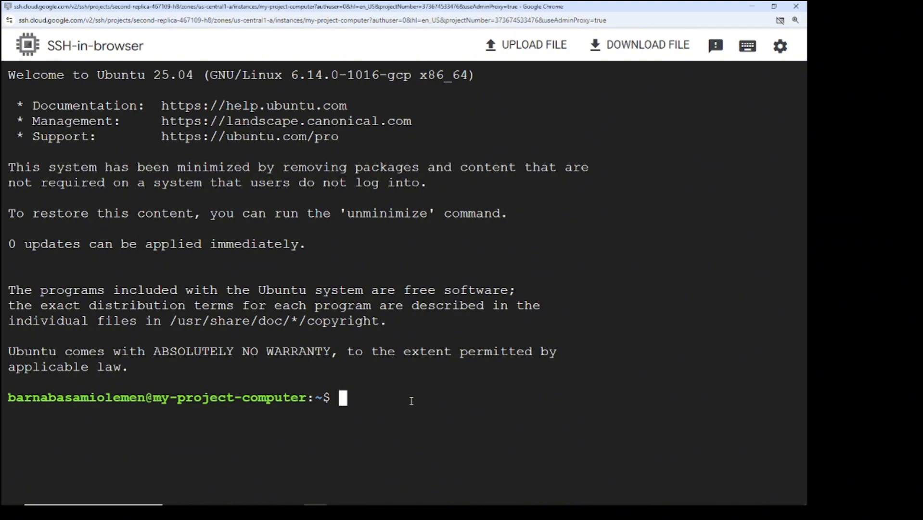
# - Switch to a root shell on the VM by running sudo -i
pyautogui.write('sudo -')
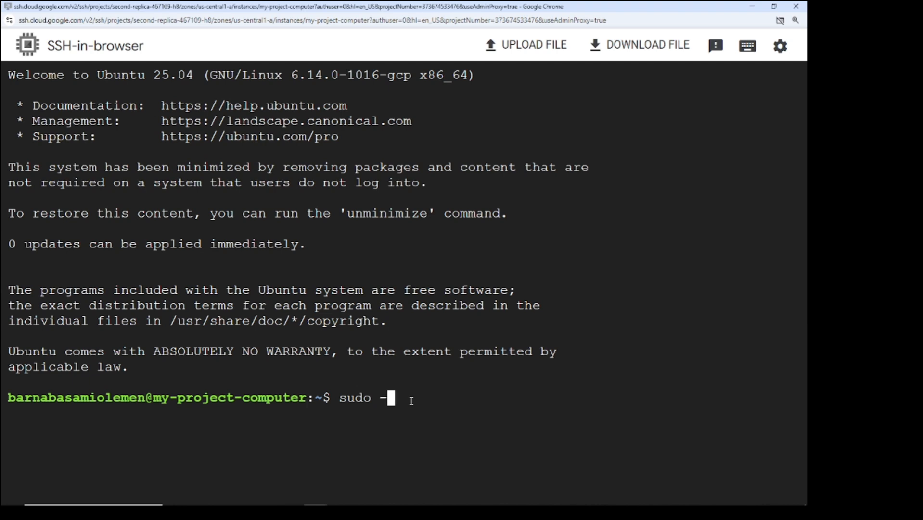
pyautogui.write('i')
pyautogui.press('Return')
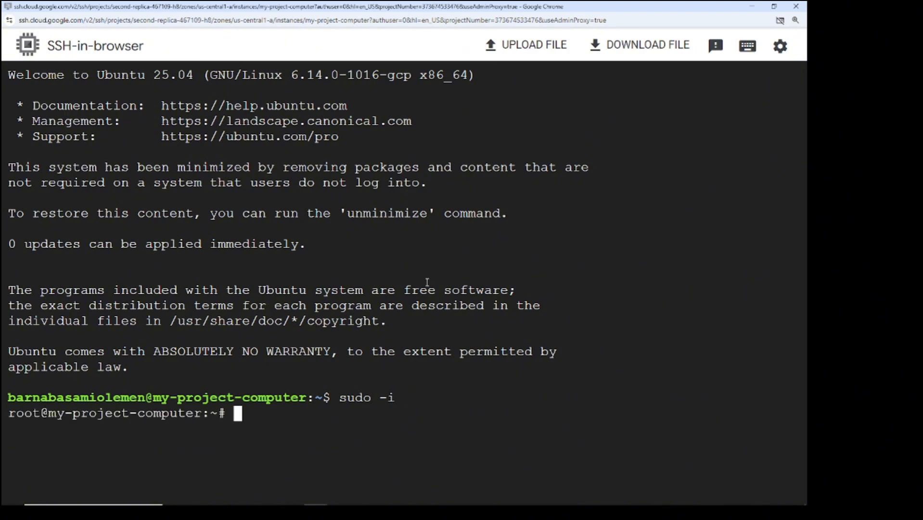